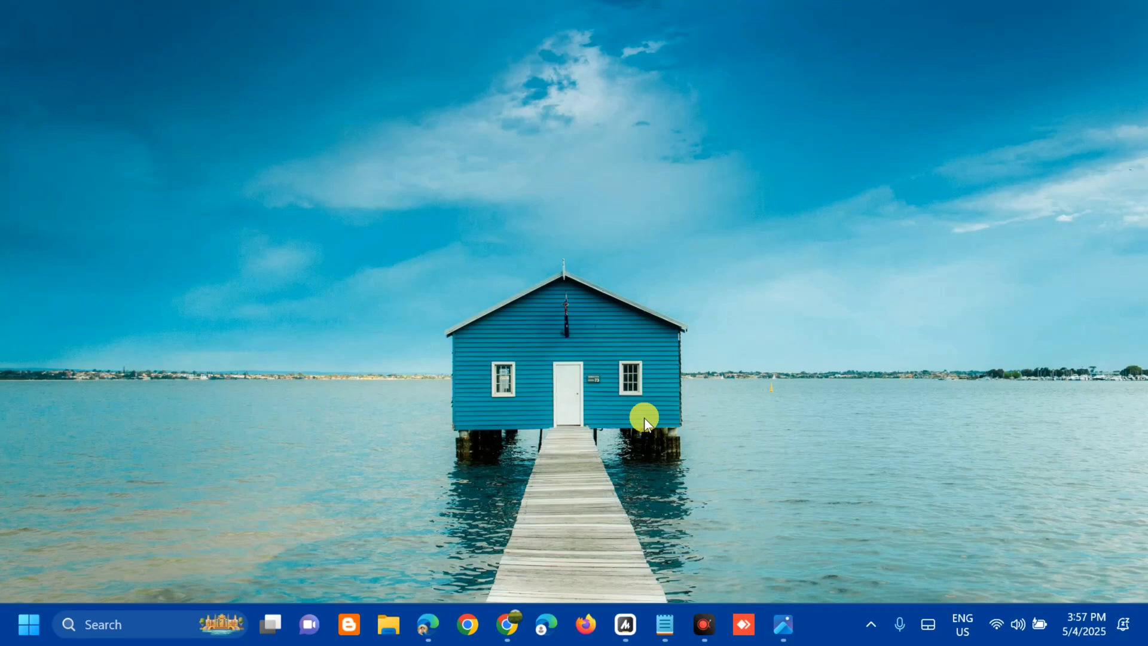
- Search Windows for "registry", run Registry Editor as administrator and allow it to make changes to the device
{"action": "left_click", "coordinate": [30, 632]}
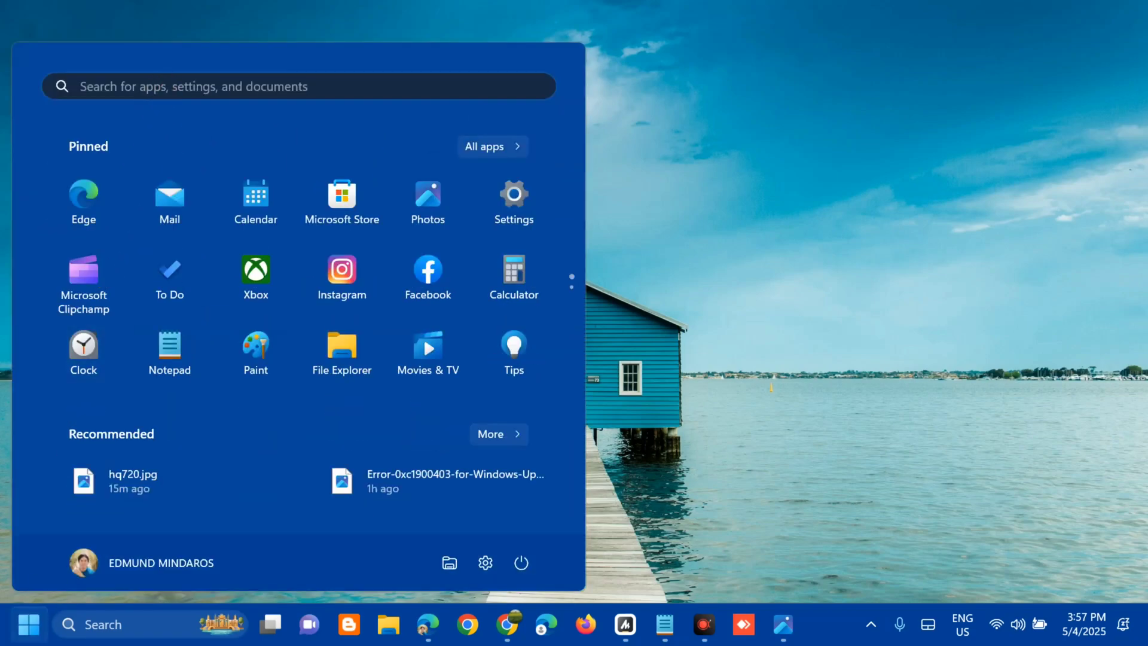
{"action": "key", "text": "Escape"}
{"action": "key", "text": "super+s"}
{"action": "type", "text": "re"}
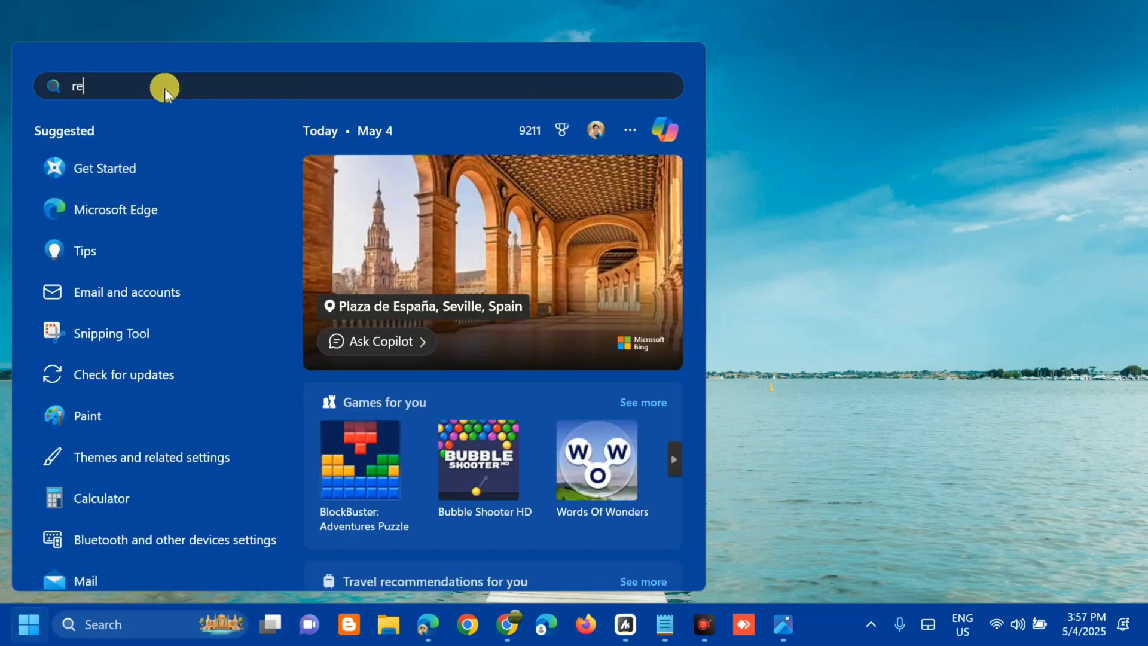
{"action": "type", "text": "gistry"}
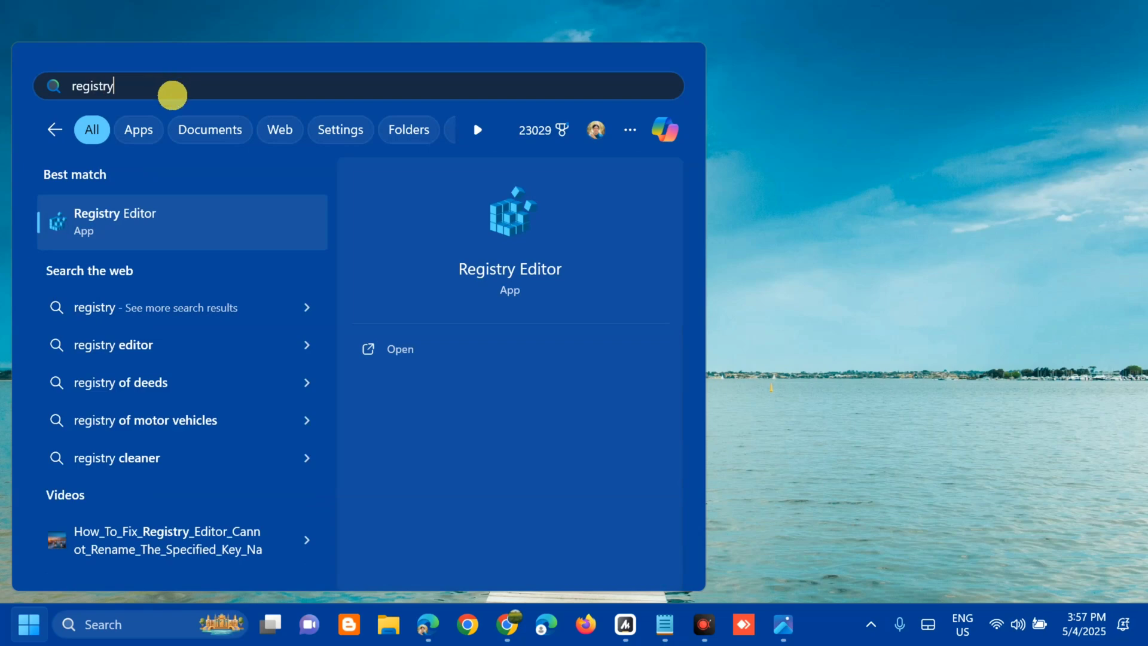
{"action": "right_click", "coordinate": [233, 222]}
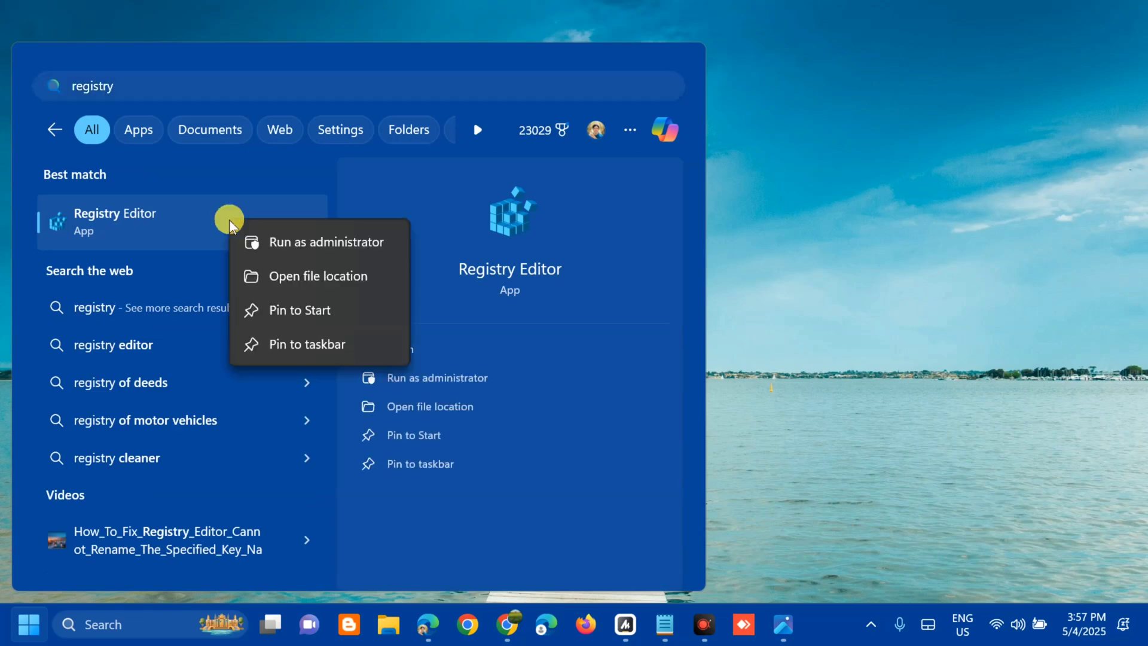
{"action": "left_click", "coordinate": [297, 244]}
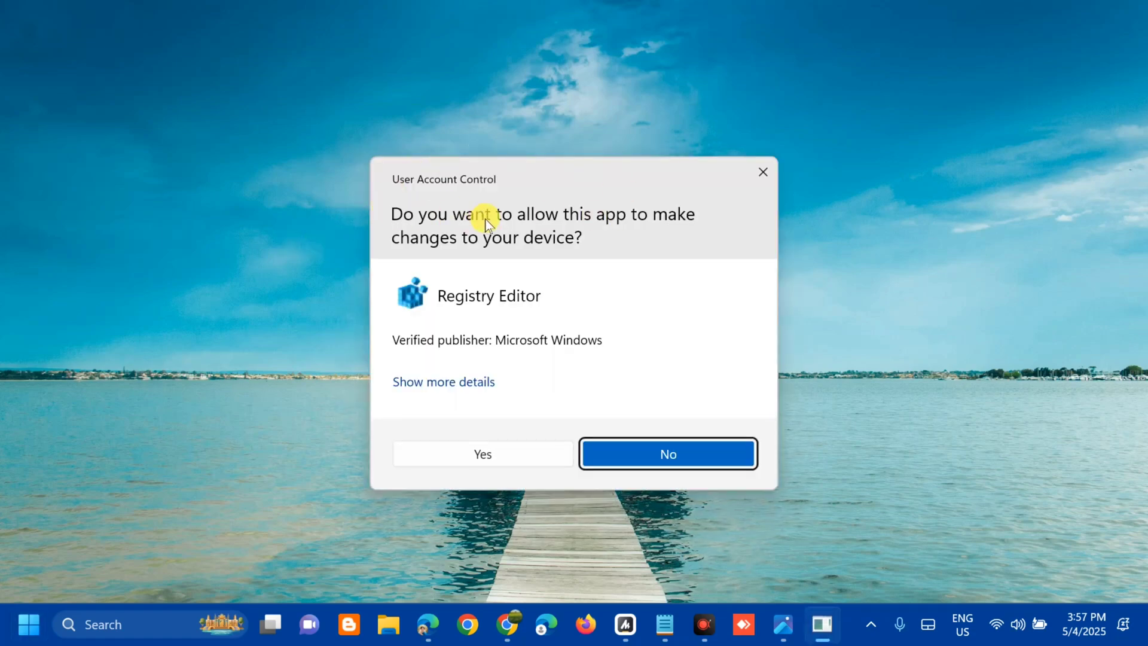
{"action": "left_click", "coordinate": [485, 455]}
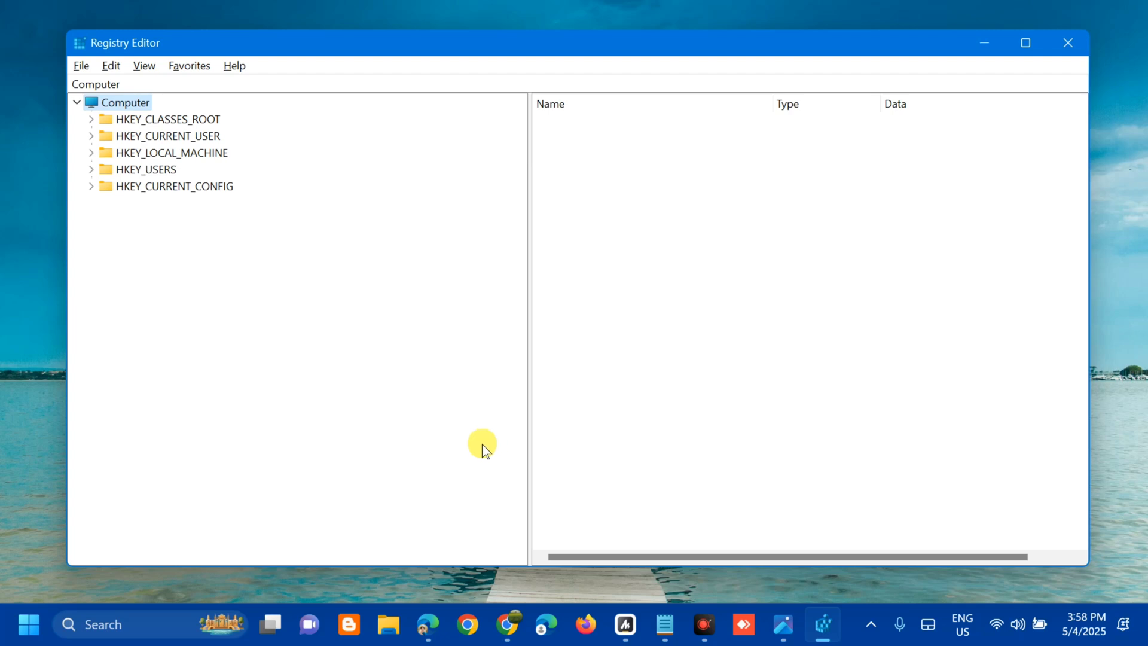
- Look at the registry file export and import dialogs, cancelling each without saving or loading a file
{"action": "left_click", "coordinate": [81, 67]}
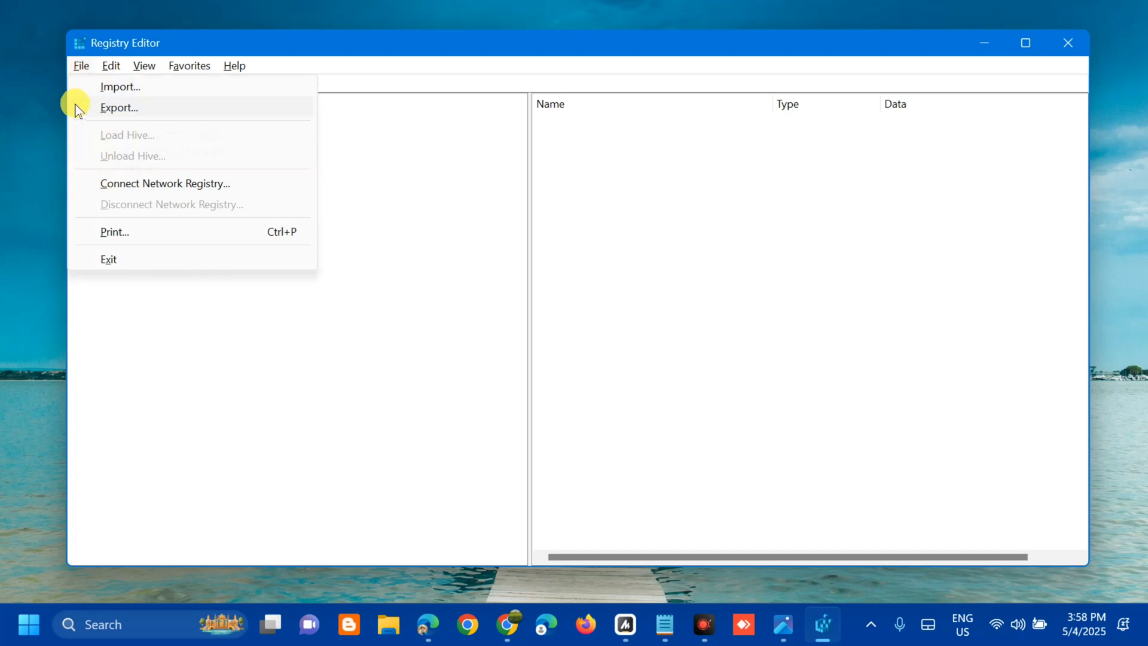
{"action": "left_click", "coordinate": [99, 107]}
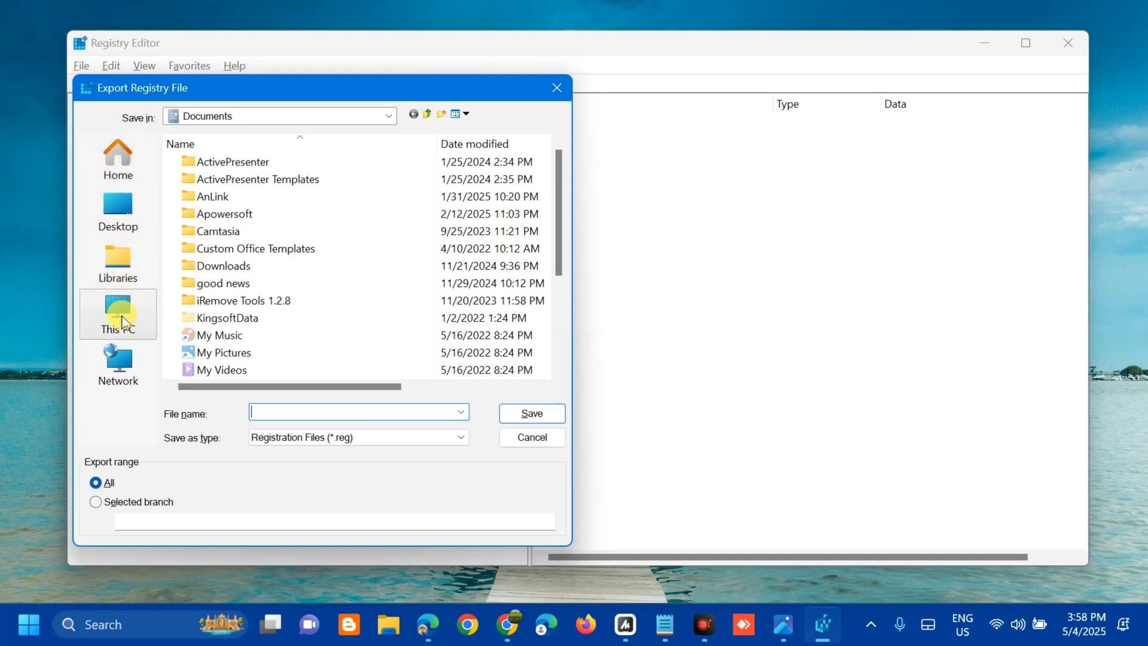
{"action": "left_click", "coordinate": [533, 436]}
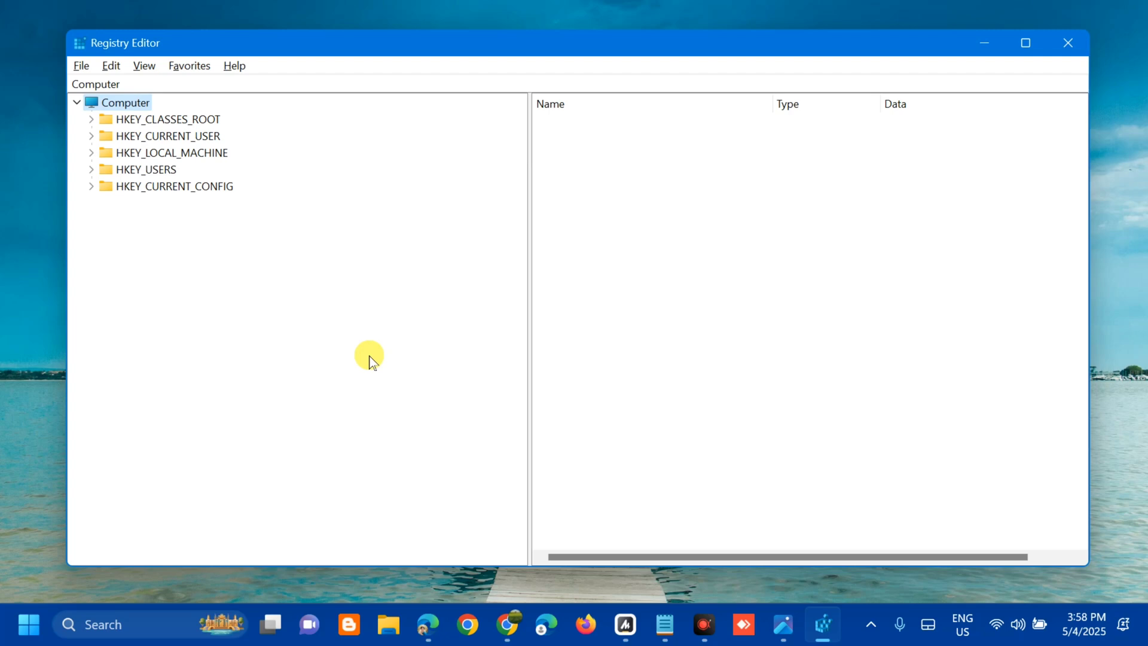
{"action": "left_click", "coordinate": [81, 66]}
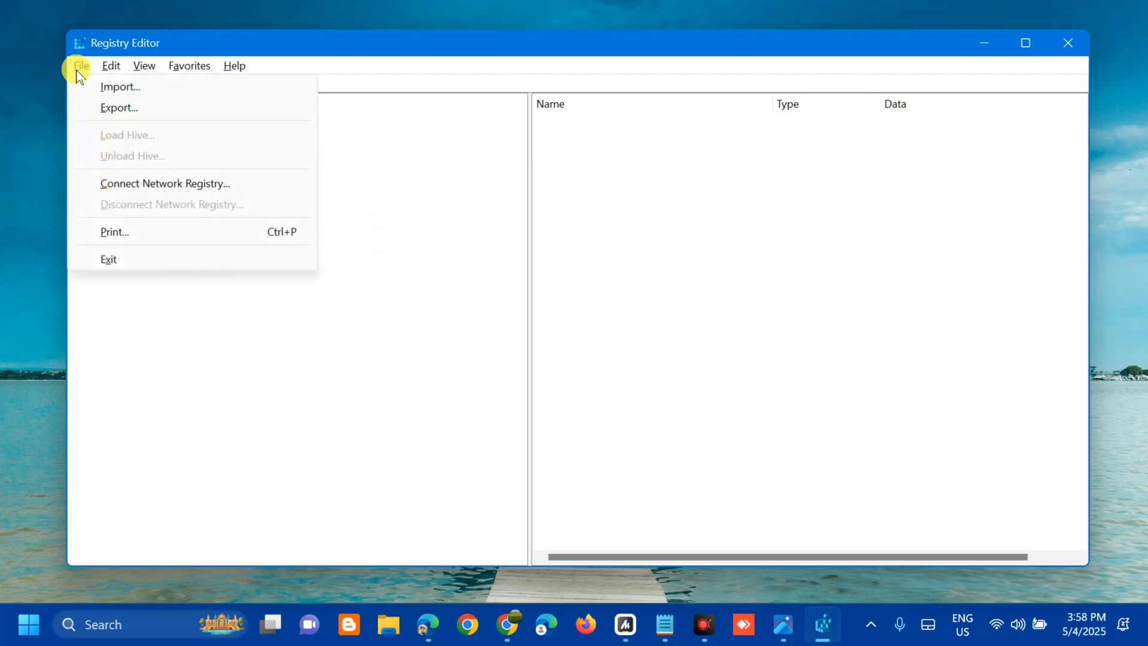
{"action": "left_click", "coordinate": [110, 87]}
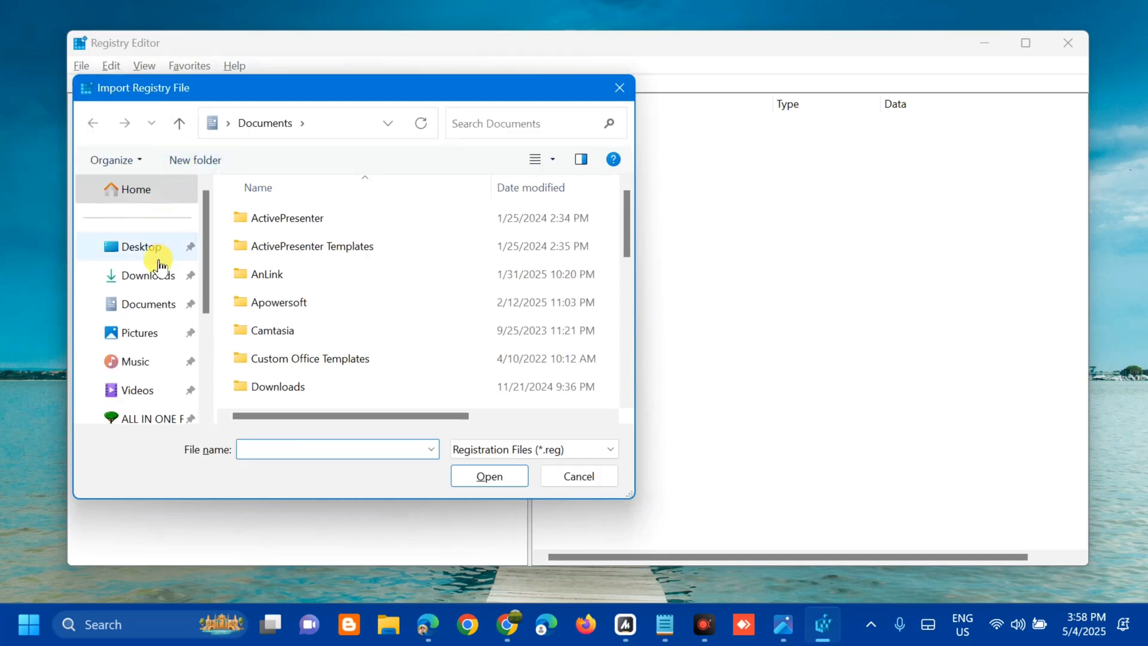
{"action": "left_click", "coordinate": [580, 477]}
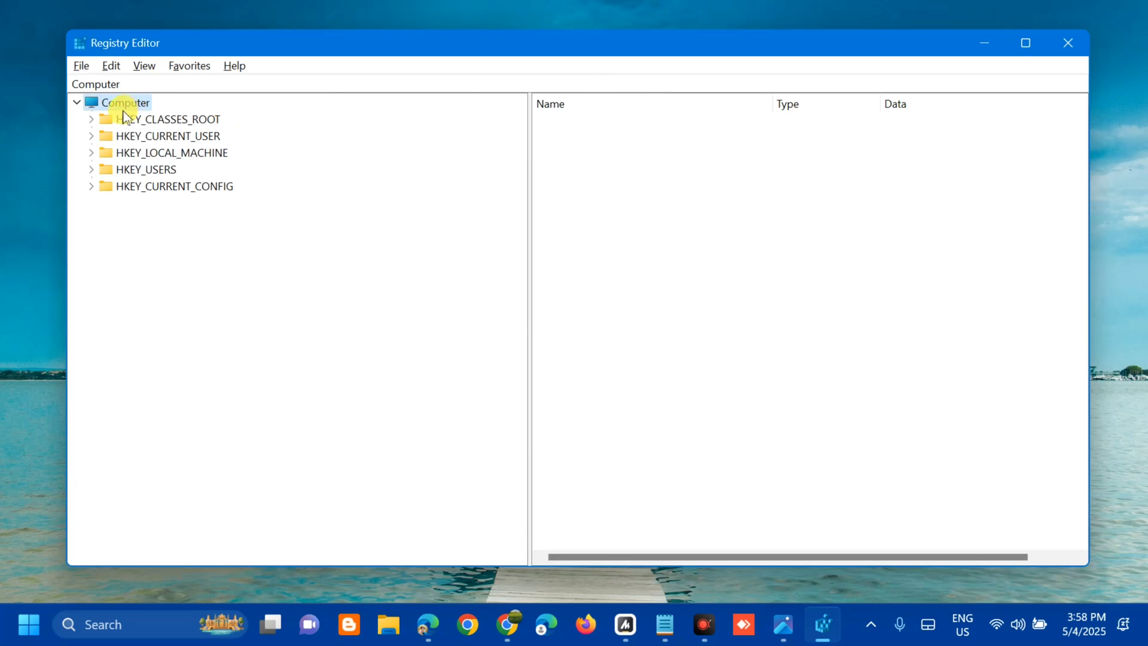
- Expand the registry tree to HKEY_USERS\S-1-5-18\Software\Microsoft
{"action": "double_click", "coordinate": [123, 174]}
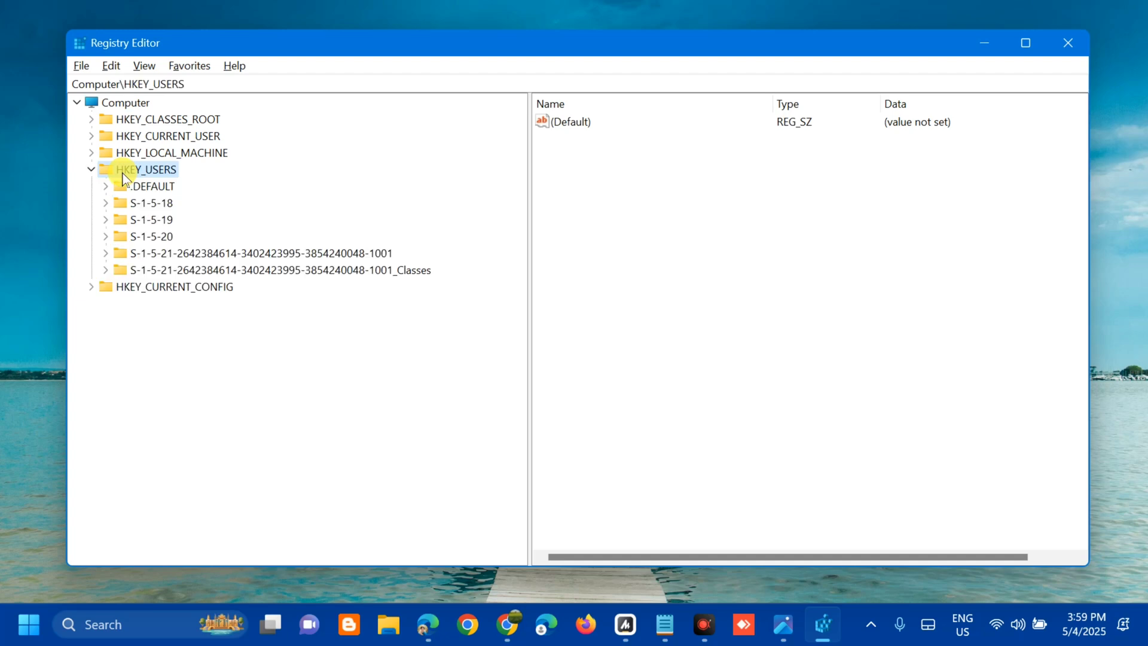
{"action": "double_click", "coordinate": [146, 207]}
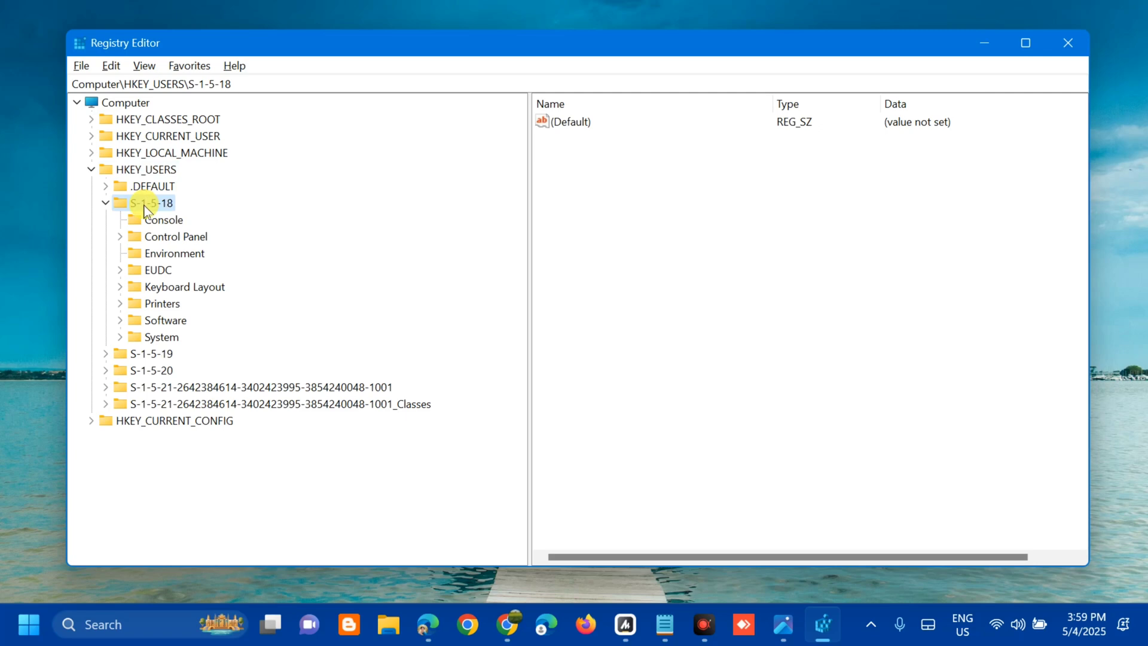
{"action": "double_click", "coordinate": [154, 323]}
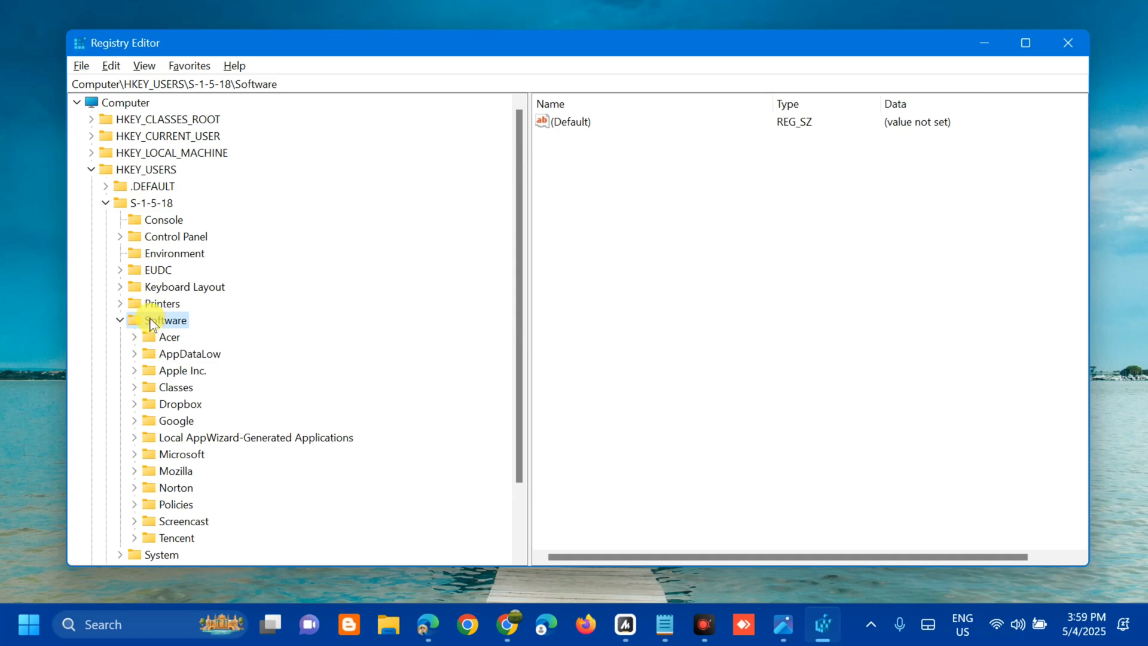
{"action": "scroll", "coordinate": [182, 335], "scroll_direction": "down", "scroll_amount": 2}
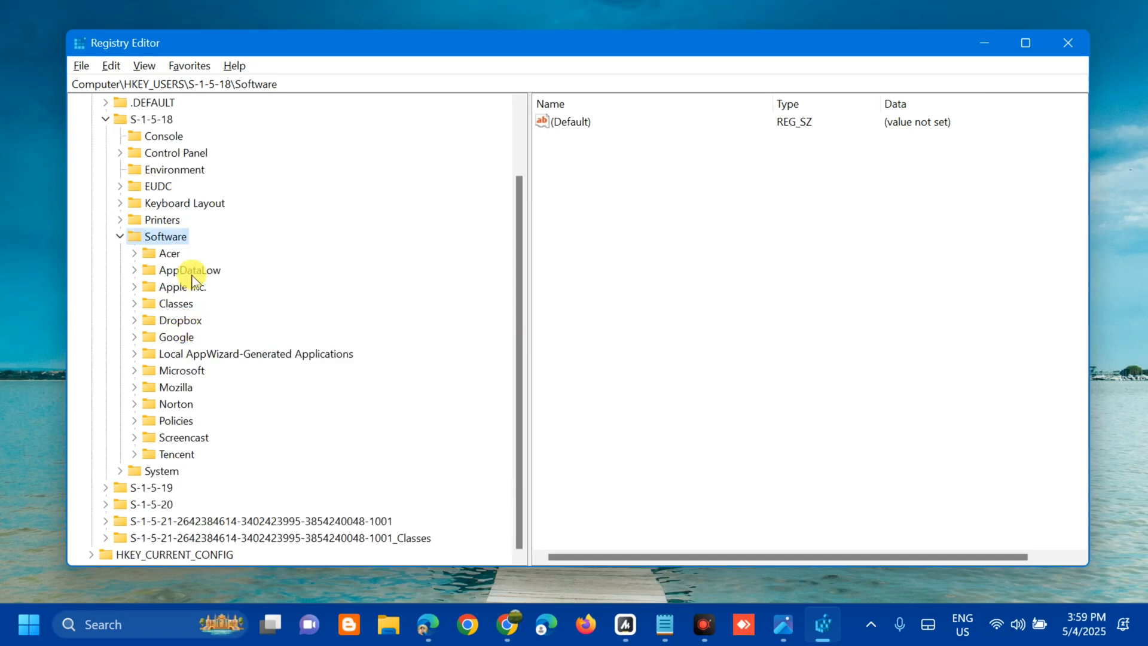
{"action": "double_click", "coordinate": [181, 372]}
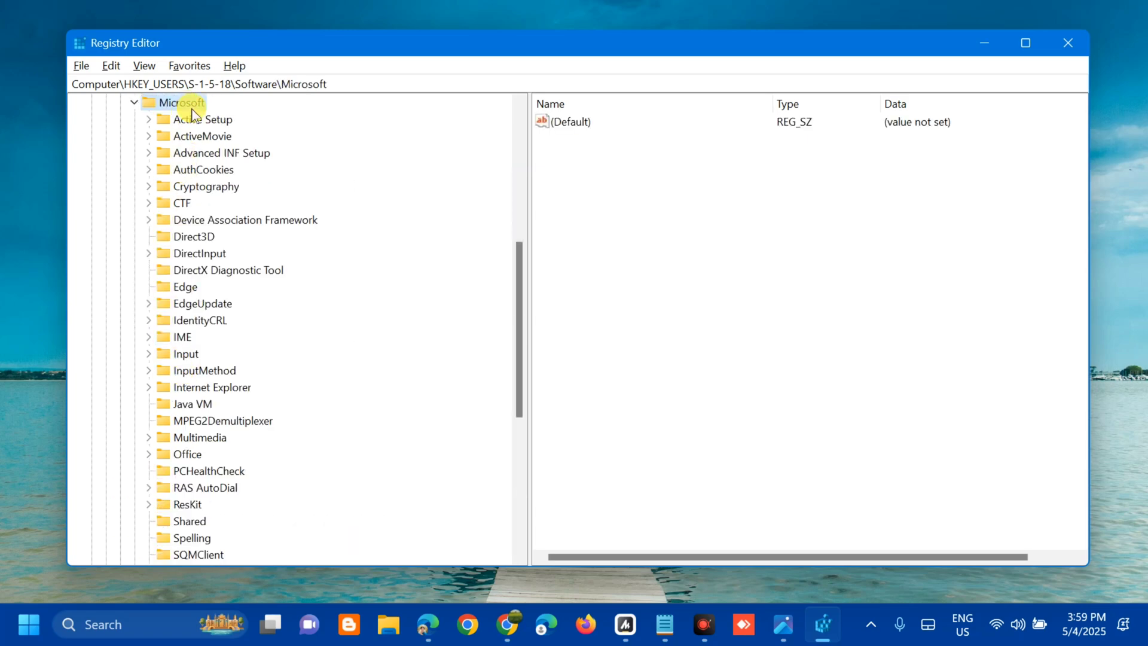
- Expand Windows\CurrentVersion\Policies under the Microsoft key and select its WindowsUpdate key
{"action": "scroll", "coordinate": [220, 302], "scroll_direction": "down", "scroll_amount": 5}
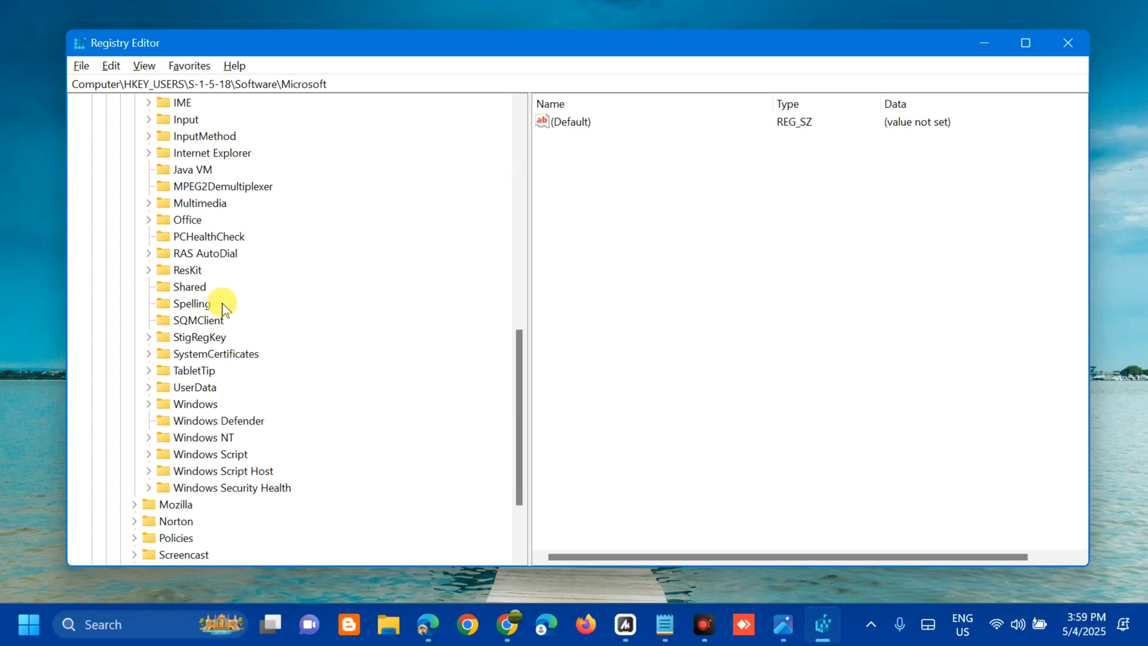
{"action": "scroll", "coordinate": [221, 302], "scroll_direction": "down", "scroll_amount": 3}
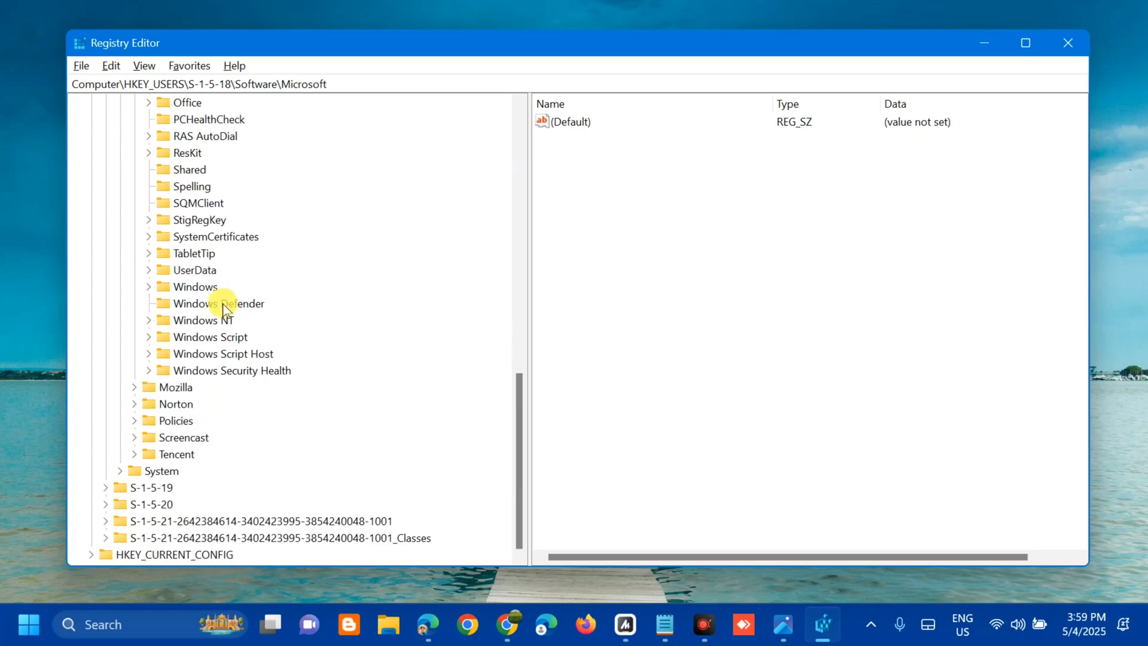
{"action": "double_click", "coordinate": [195, 287]}
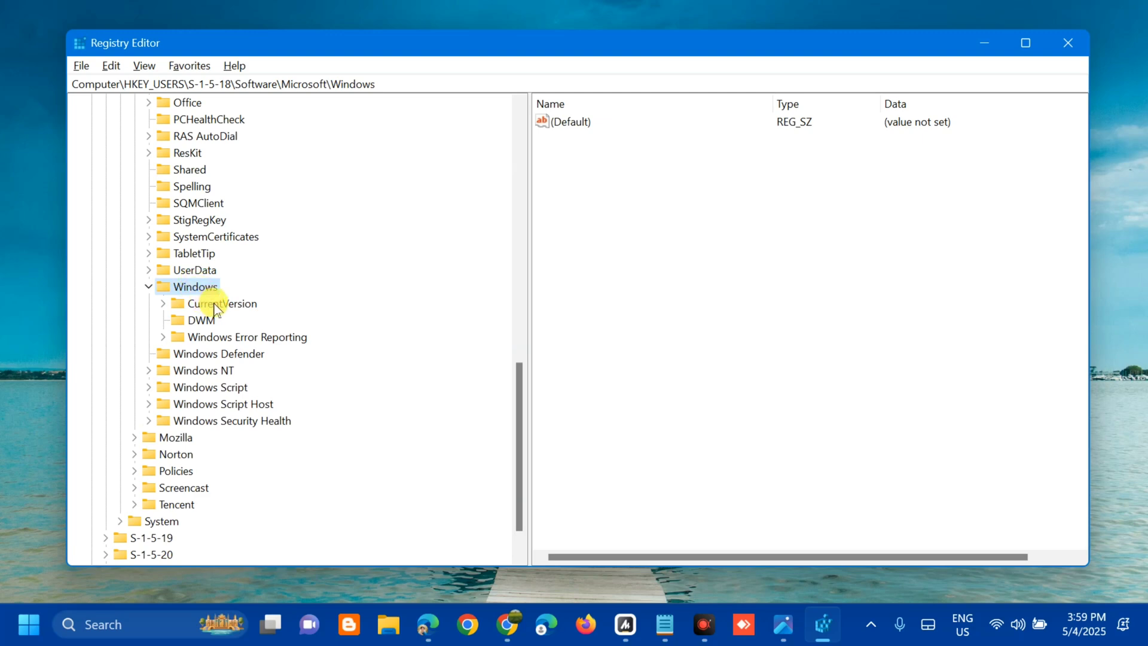
{"action": "double_click", "coordinate": [214, 305]}
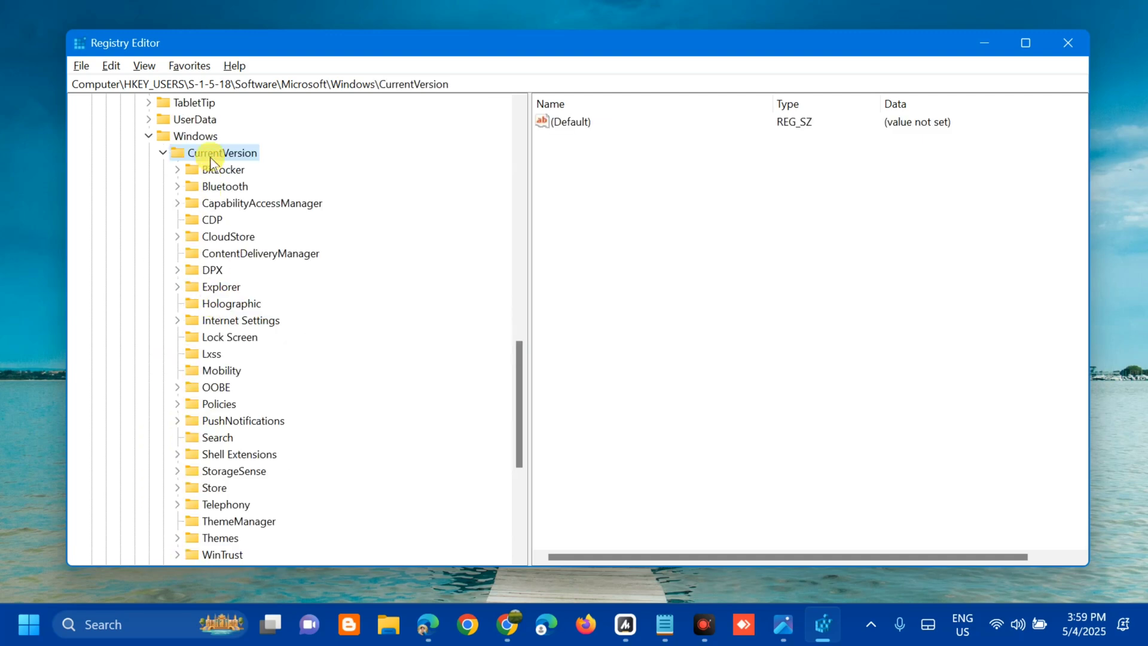
{"action": "scroll", "coordinate": [238, 220], "scroll_direction": "down", "scroll_amount": 5}
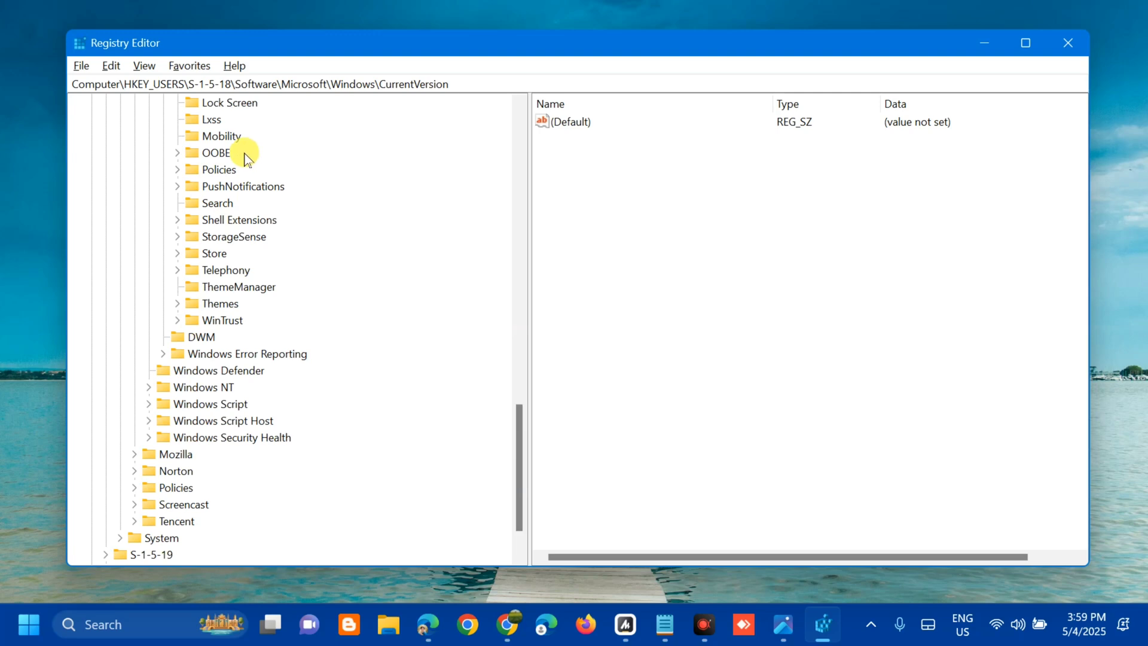
{"action": "double_click", "coordinate": [216, 172]}
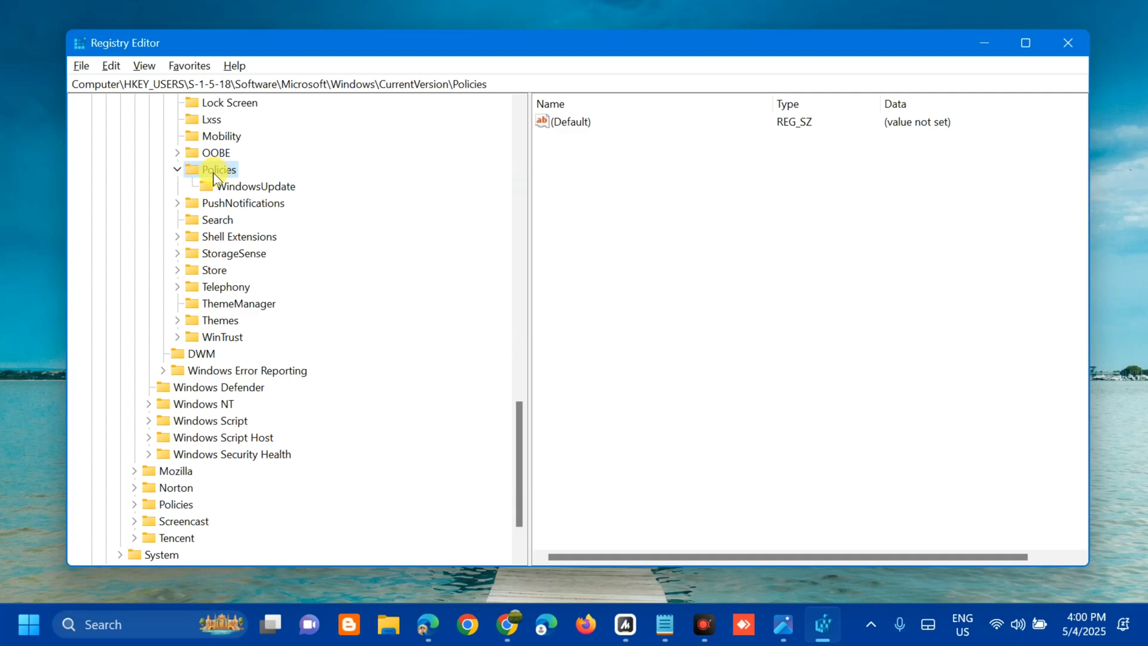
{"action": "left_click", "coordinate": [258, 190]}
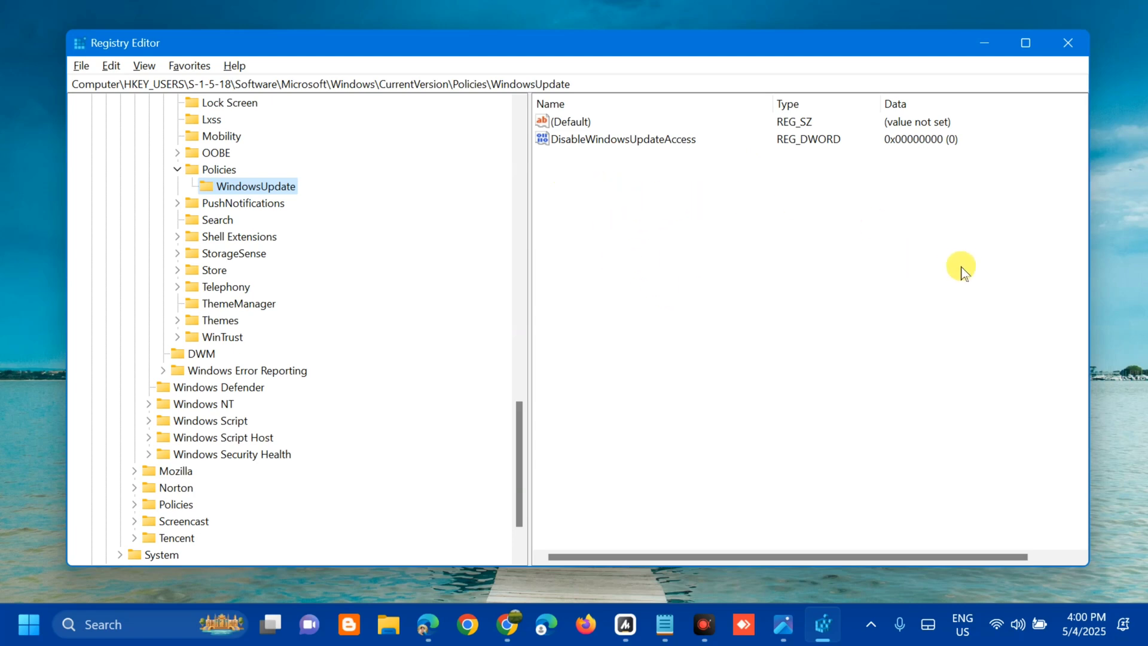
- Set the DisableWindowsUpdateAccess DWORD value data to 0 with hexadecimal base, and minimize the Registry Editor
{"action": "right_click", "coordinate": [641, 203]}
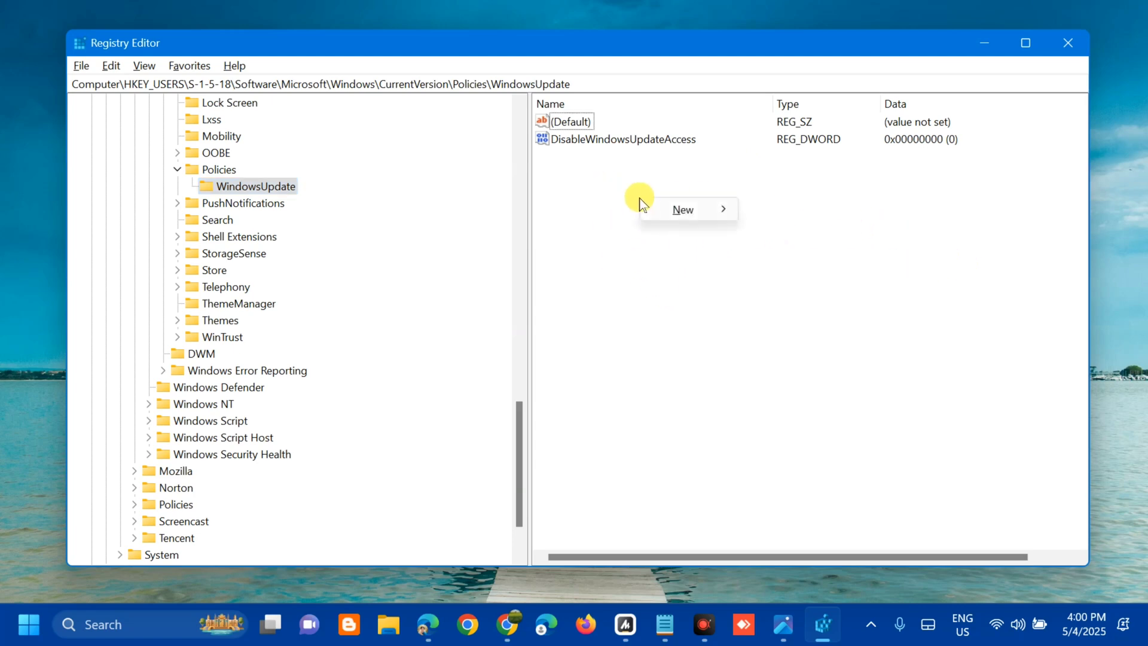
{"action": "mouse_move", "coordinate": [712, 213]}
{"action": "left_click", "coordinate": [597, 139]}
{"action": "double_click", "coordinate": [597, 139]}
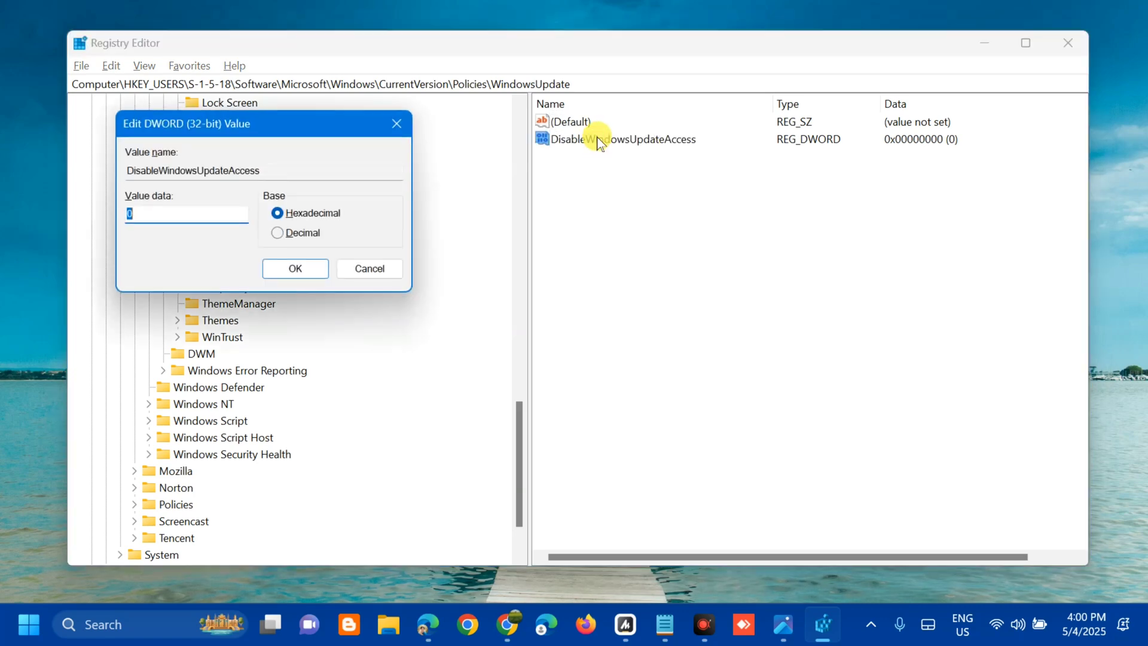
{"action": "left_click_drag", "start_coordinate": [296, 120], "coordinate": [739, 183]}
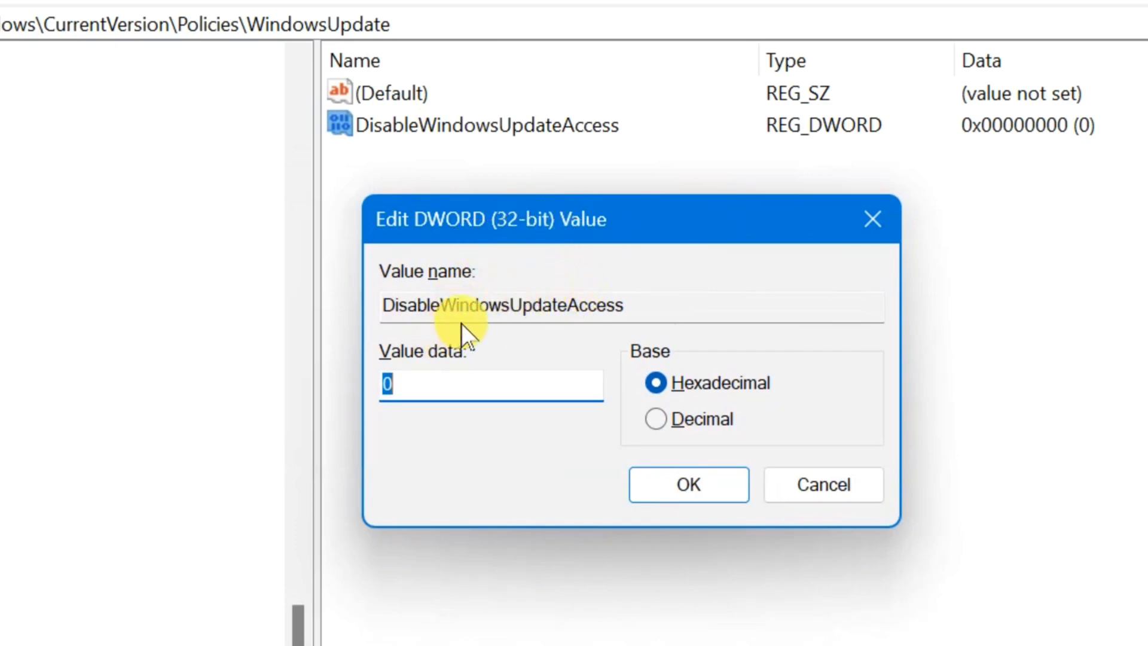
{"action": "left_click", "coordinate": [453, 381]}
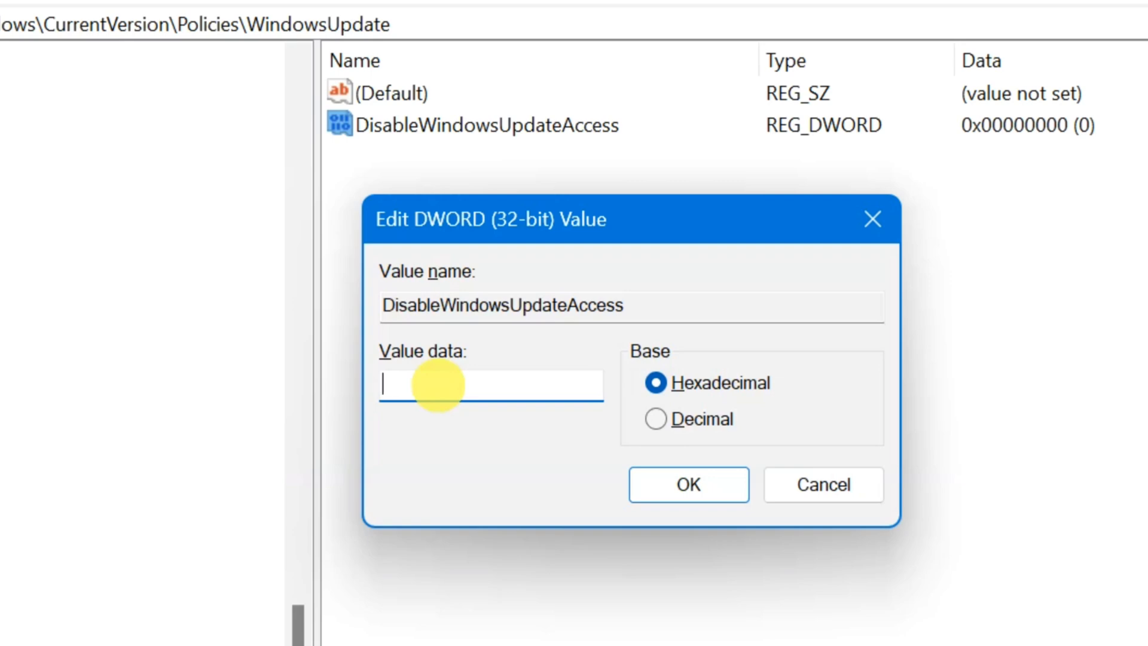
{"action": "type", "text": "1"}
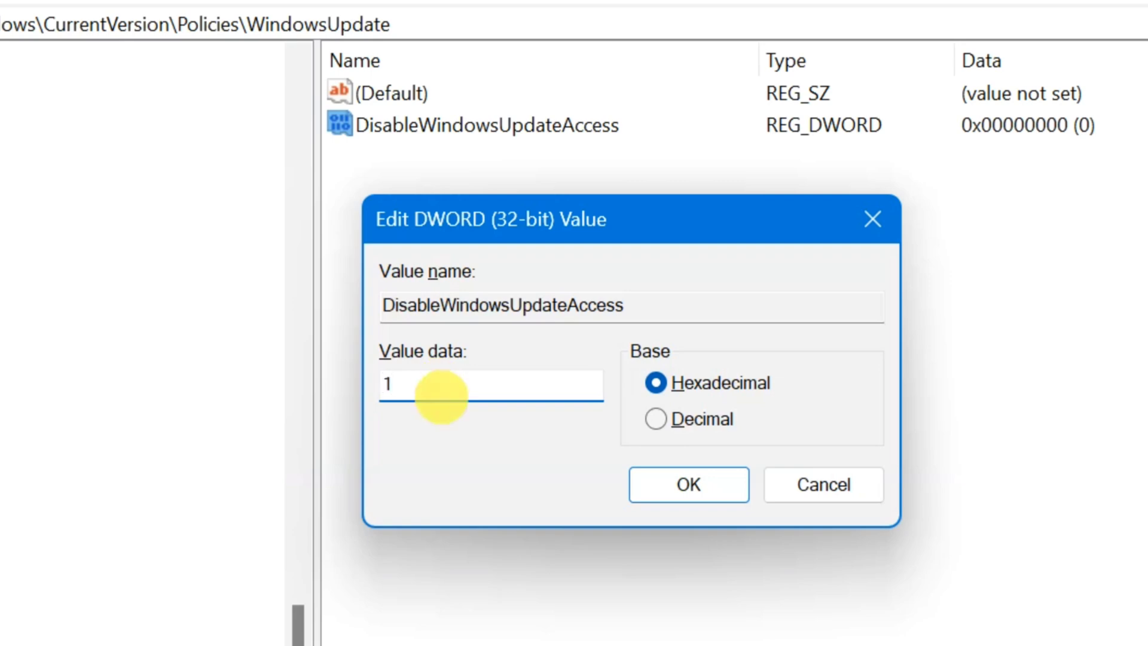
{"action": "type", "text": "0"}
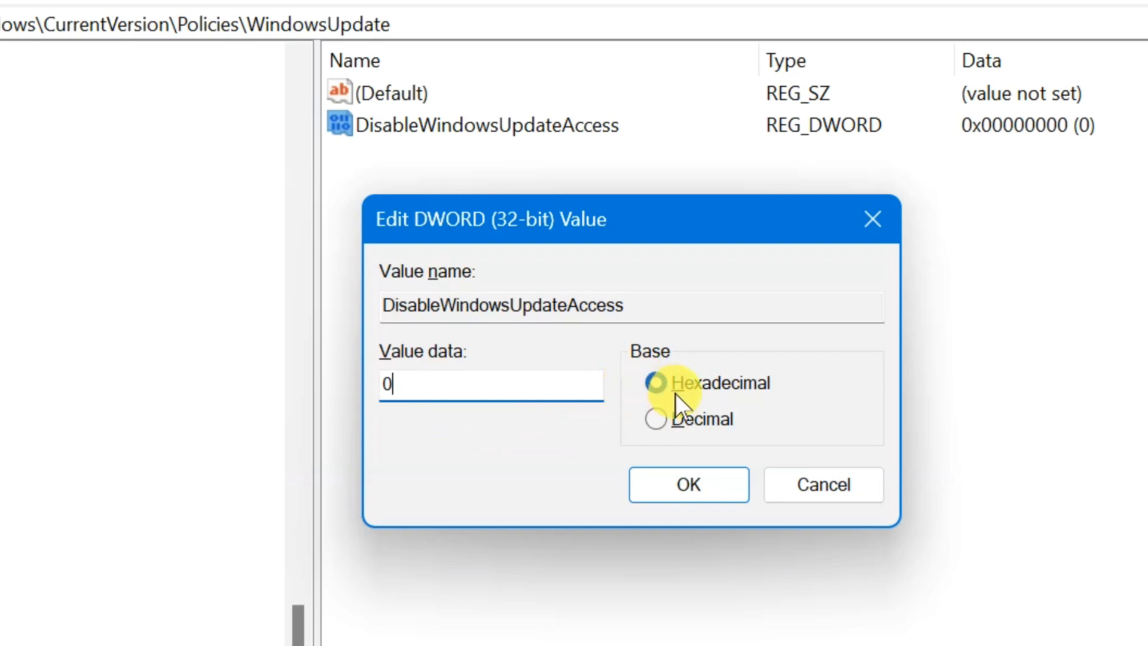
{"action": "left_click", "coordinate": [676, 483]}
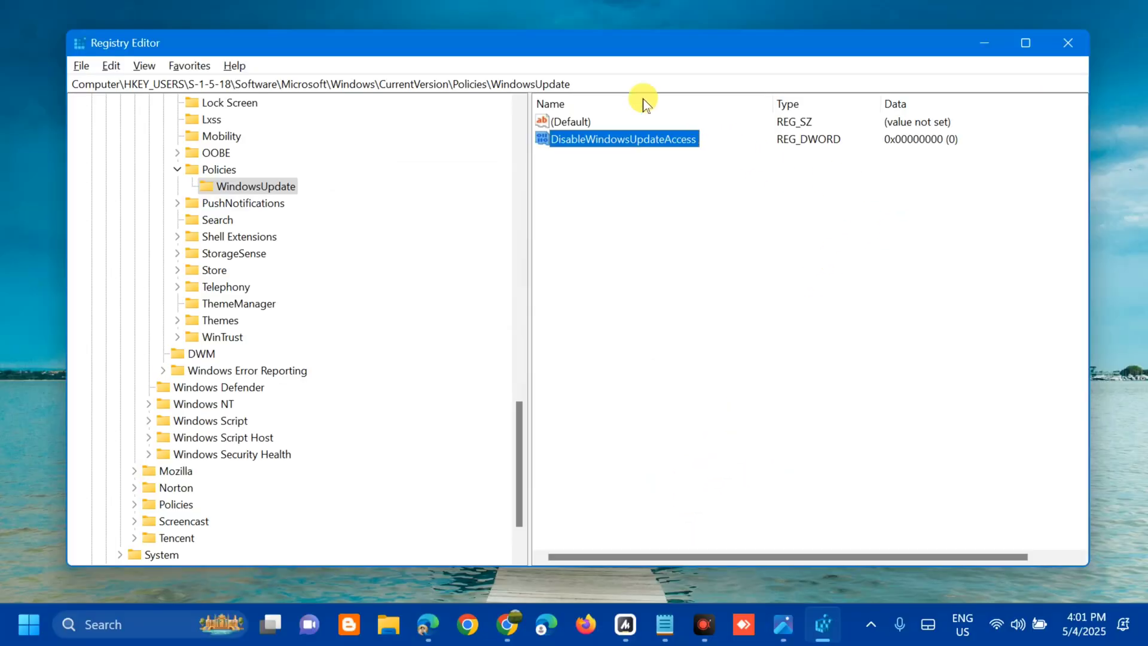
{"action": "left_click", "coordinate": [983, 41]}
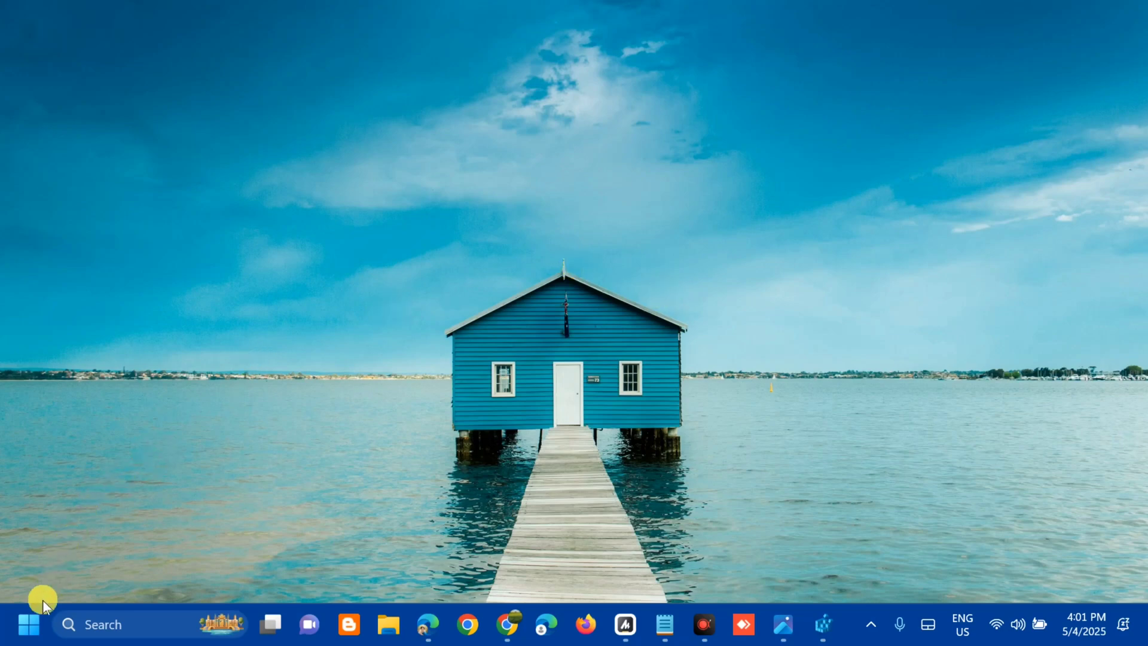
- Search Windows for "trouble", open Troubleshoot settings, and show the list of other troubleshooters
{"action": "left_click", "coordinate": [29, 624]}
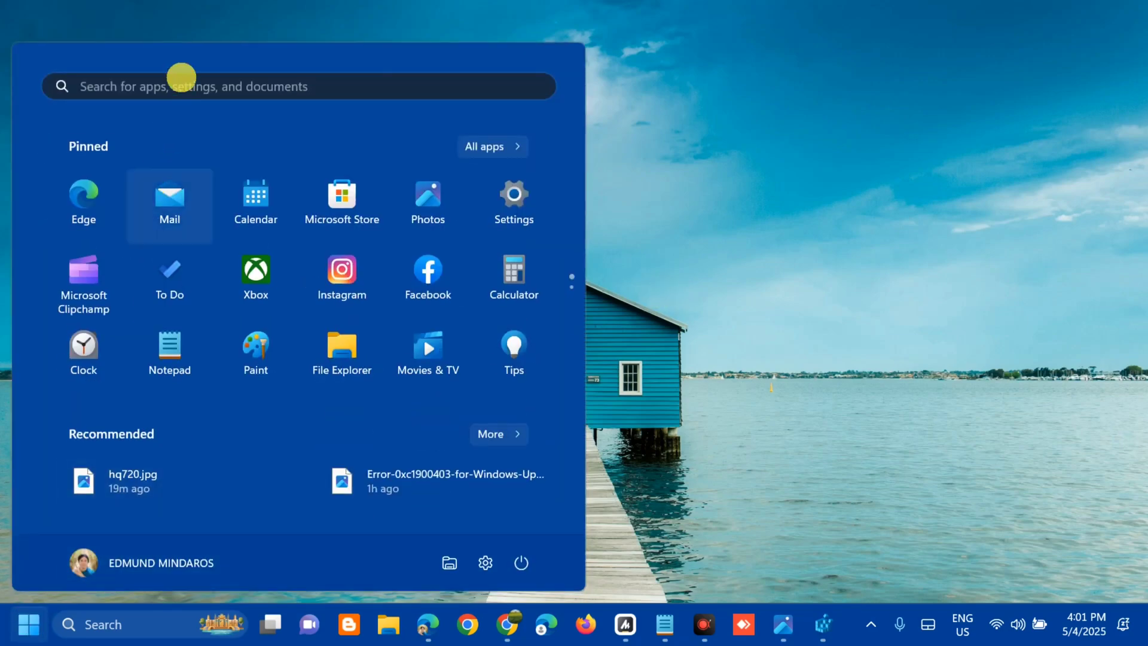
{"action": "left_click", "coordinate": [181, 78]}
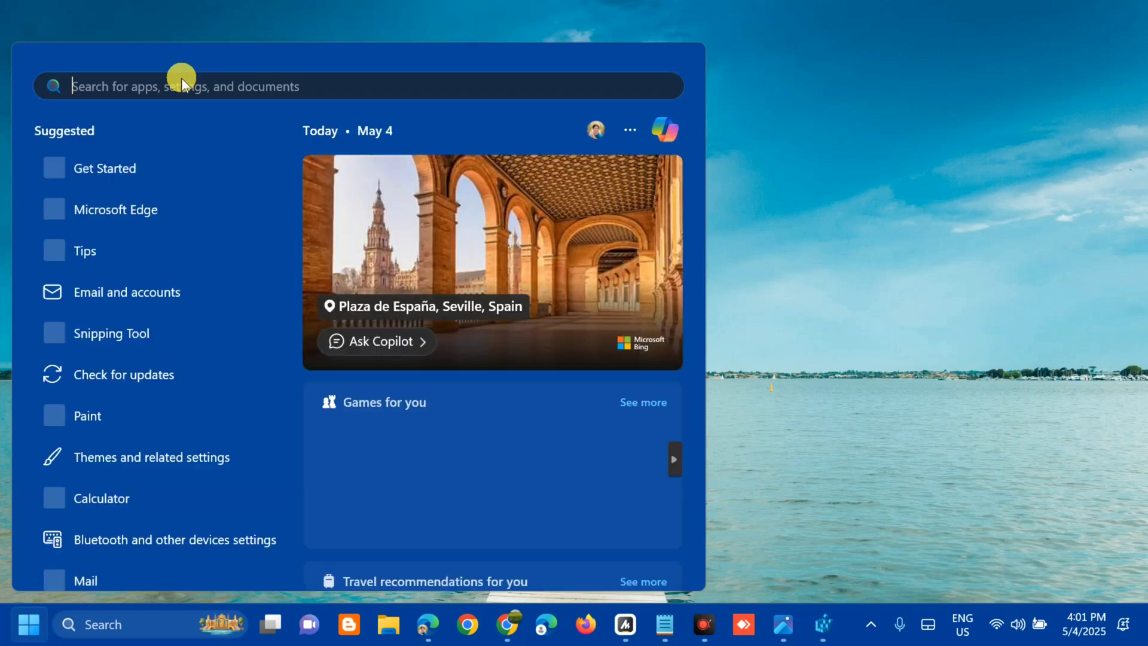
{"action": "type", "text": "trouble"}
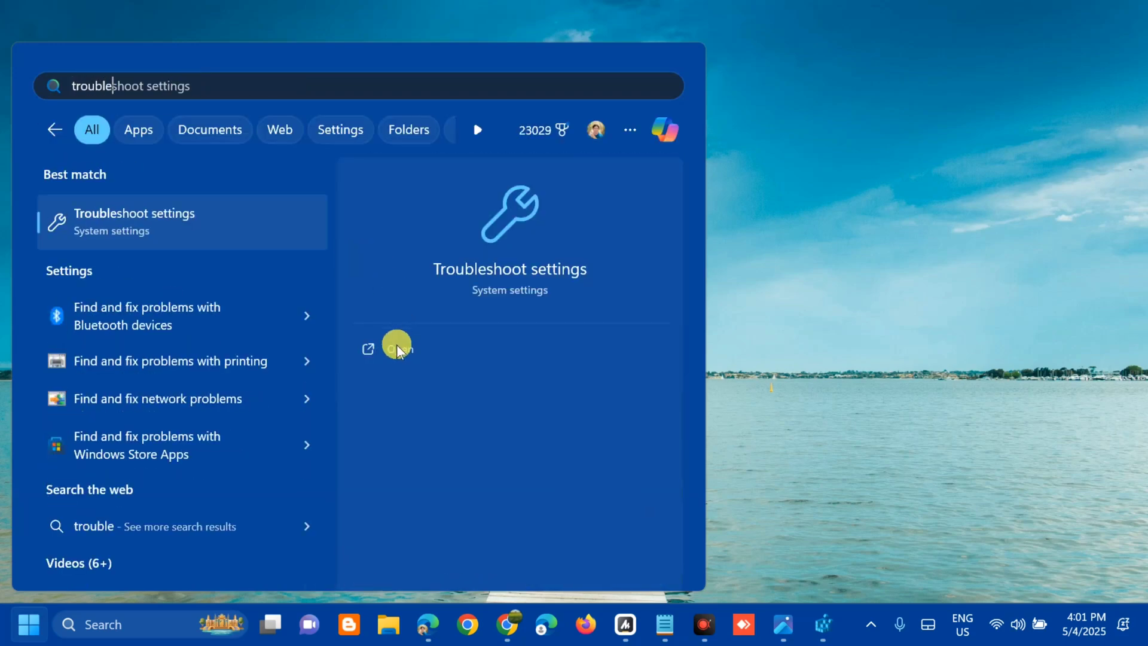
{"action": "left_click", "coordinate": [401, 349]}
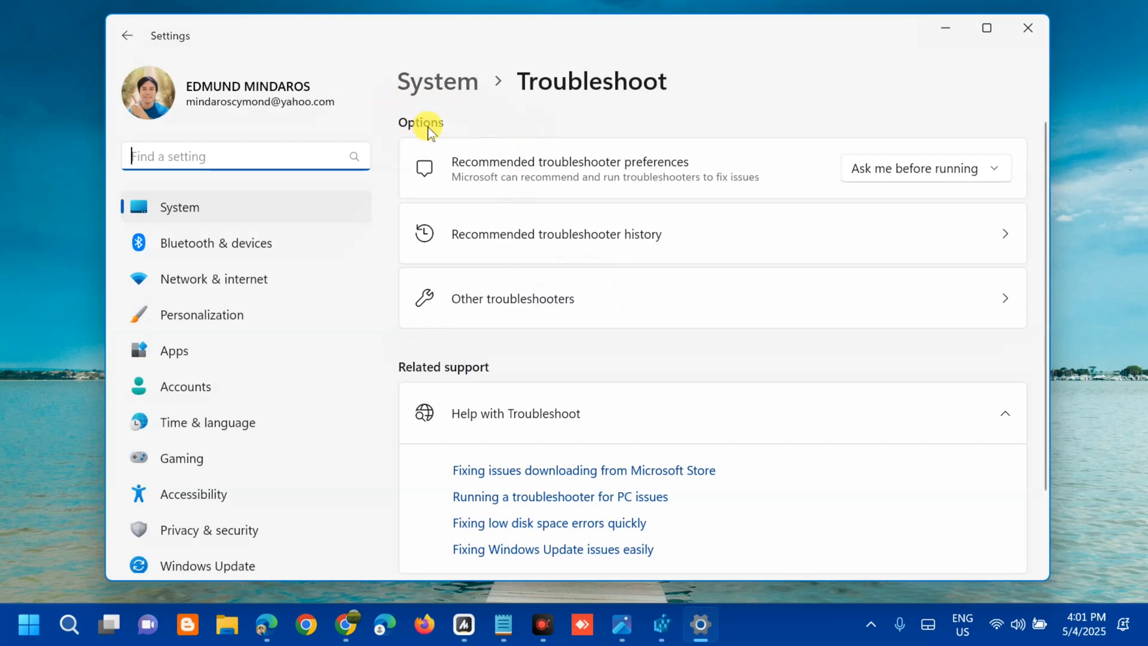
{"action": "left_click", "coordinate": [516, 305]}
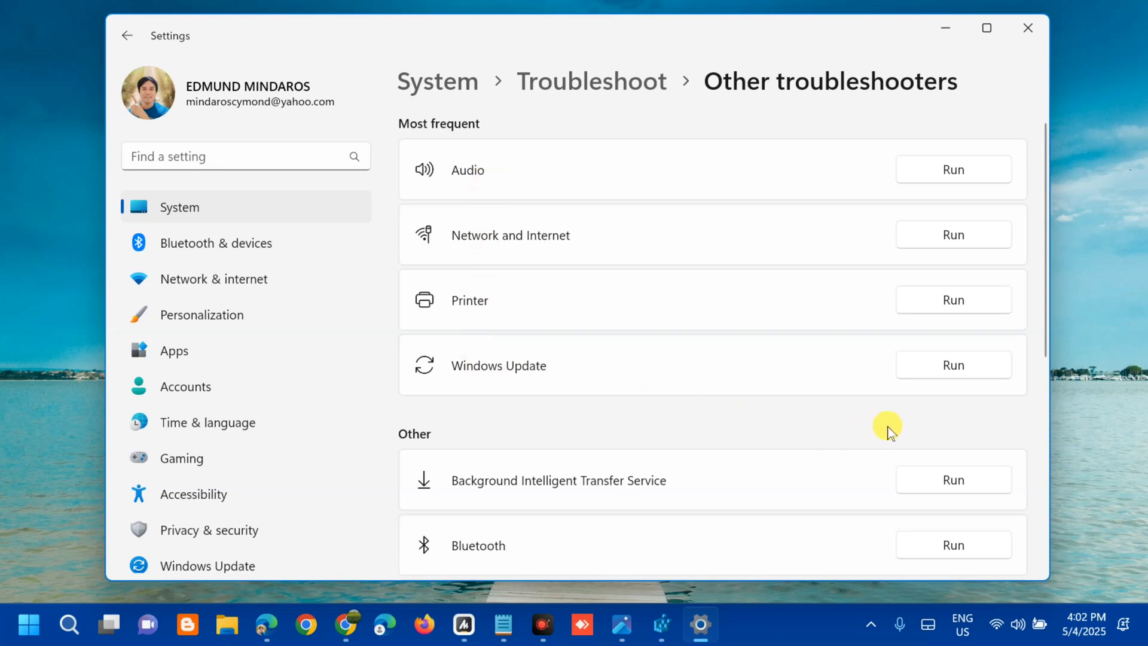
- Run the Windows Update troubleshooter until it completes, and close both the troubleshooter and the Settings window
{"action": "left_click", "coordinate": [959, 369]}
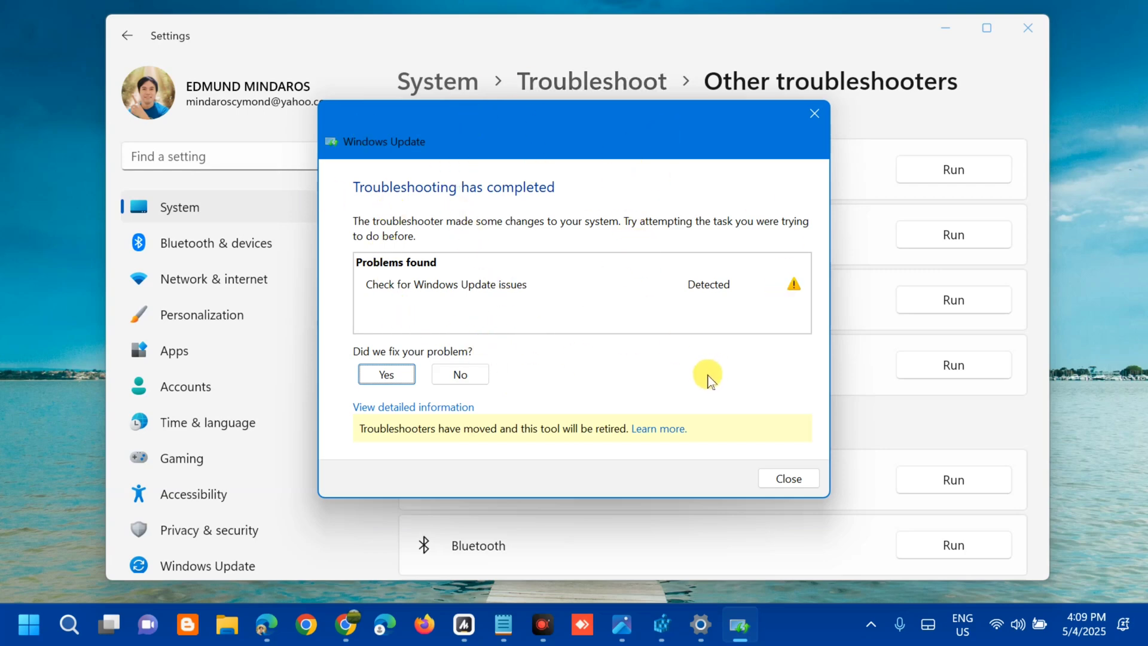
{"action": "left_click", "coordinate": [793, 478]}
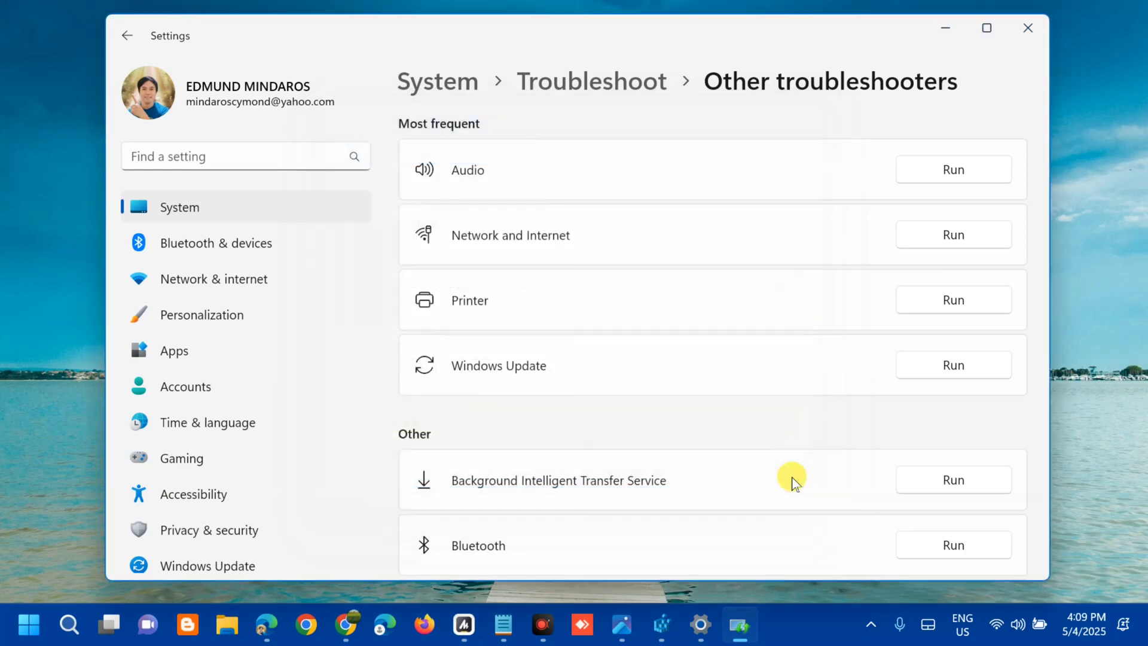
{"action": "left_click", "coordinate": [1028, 28]}
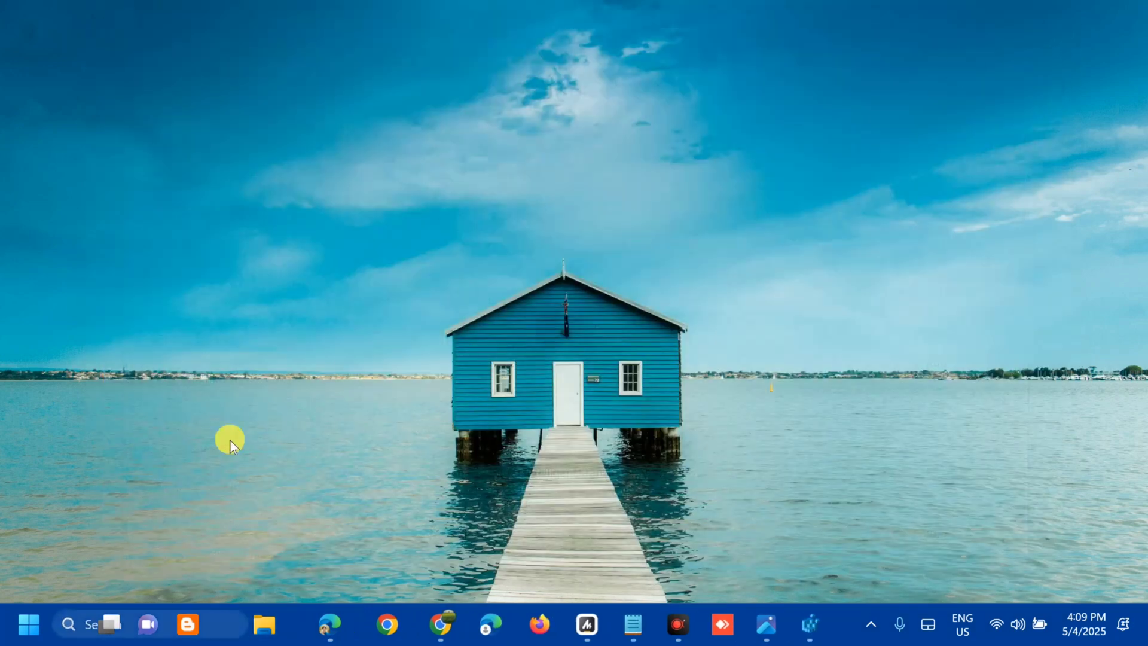
- Look at the power options containing Restart, and dismiss them without restarting the computer
{"action": "left_click", "coordinate": [24, 624]}
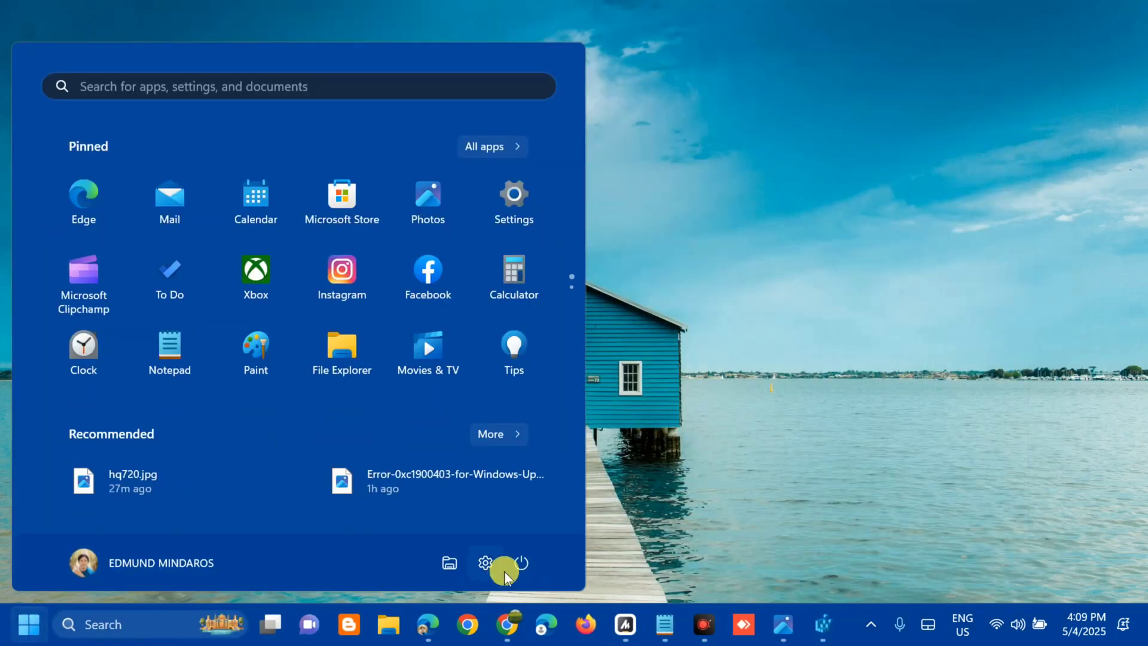
{"action": "left_click", "coordinate": [521, 563]}
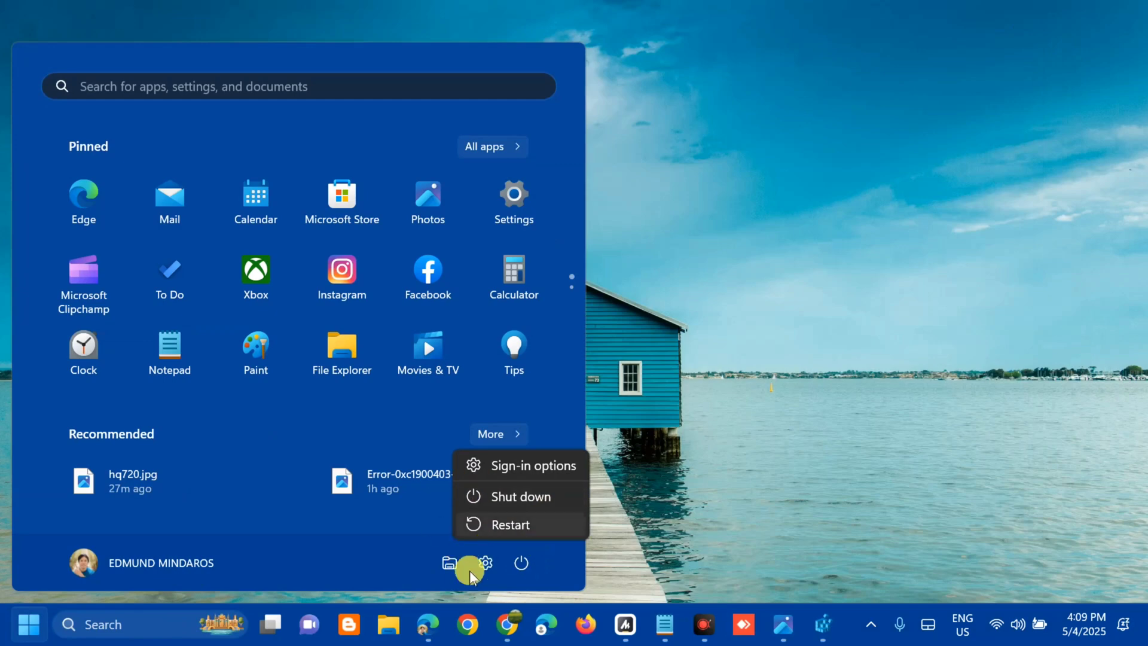
{"action": "left_click", "coordinate": [863, 298]}
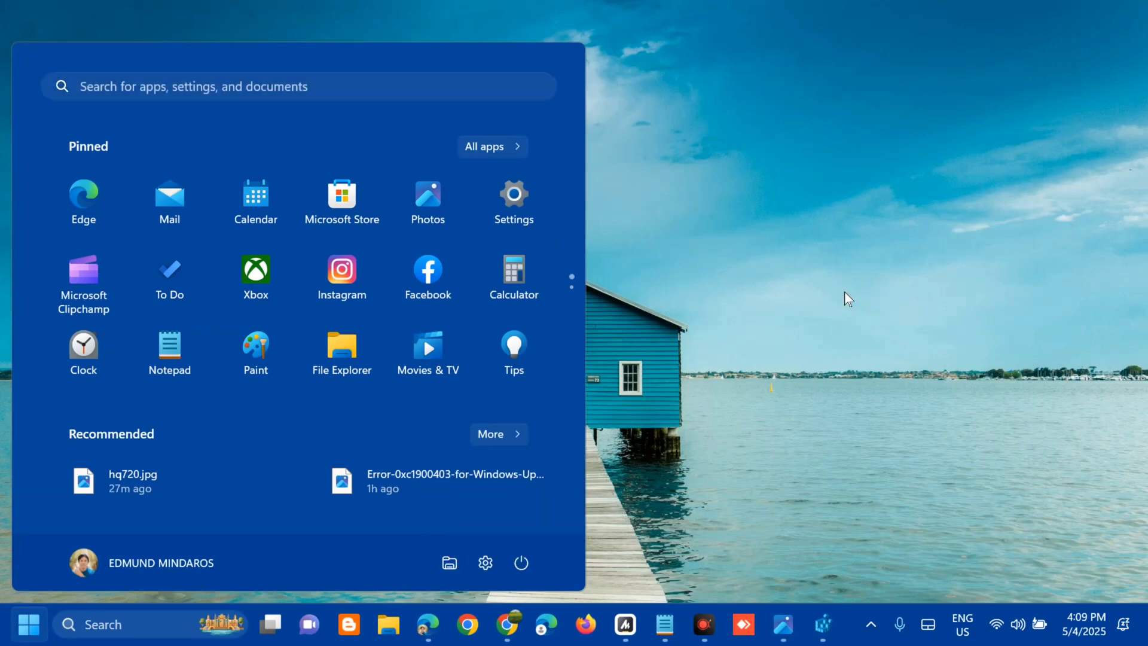
{"action": "left_click", "coordinate": [847, 297]}
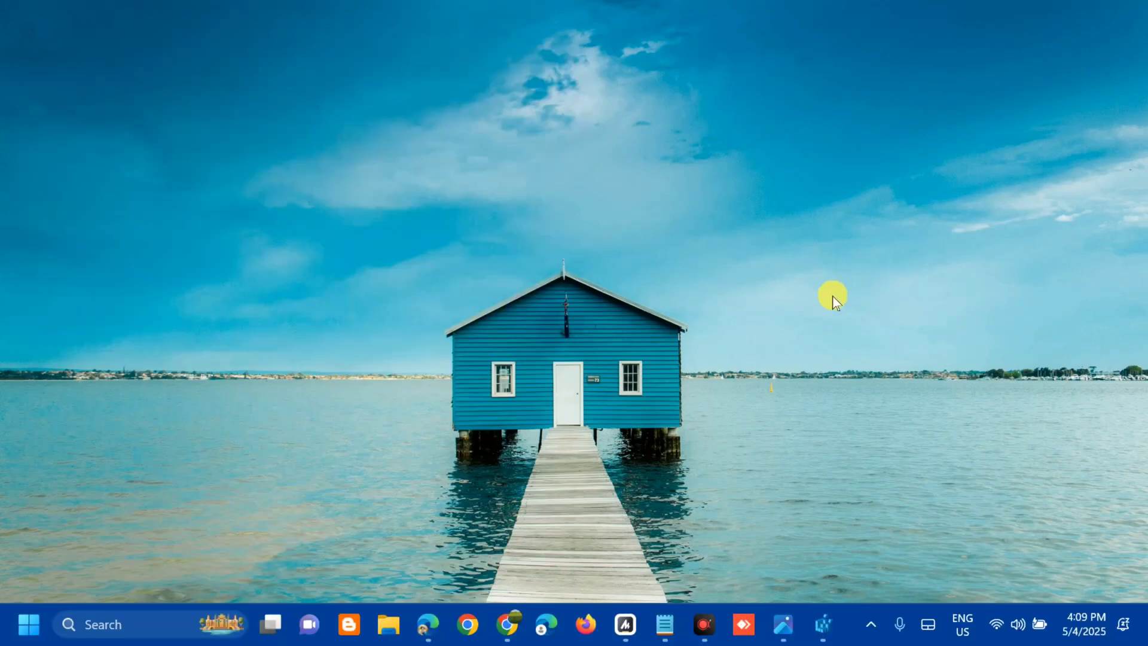